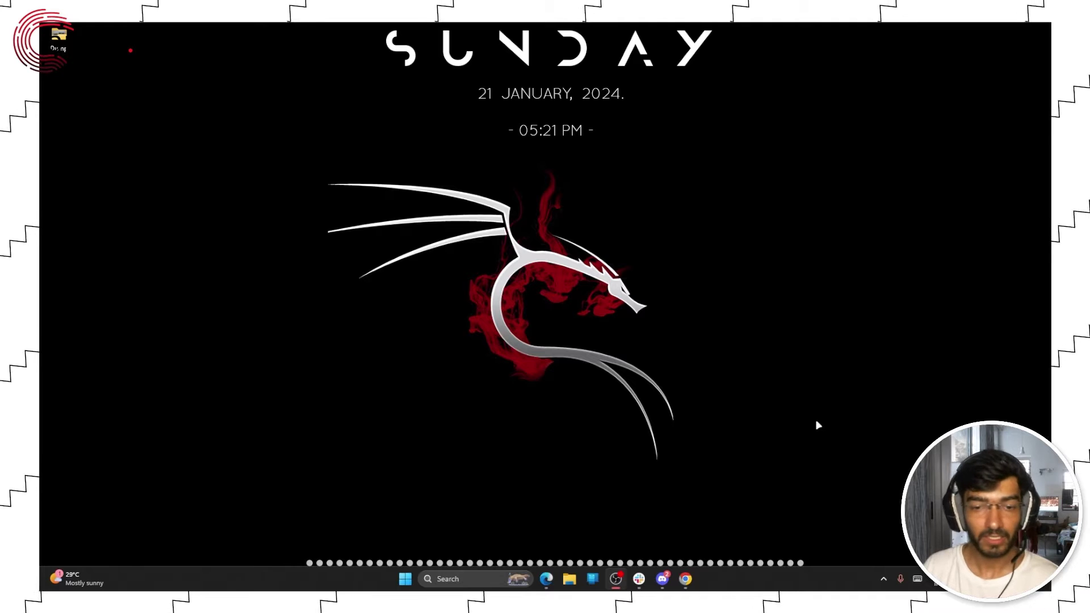
Launch Task Manager from the Win+X menu and expand Google Chrome (18) to select its first child process.
right_click(406, 585)
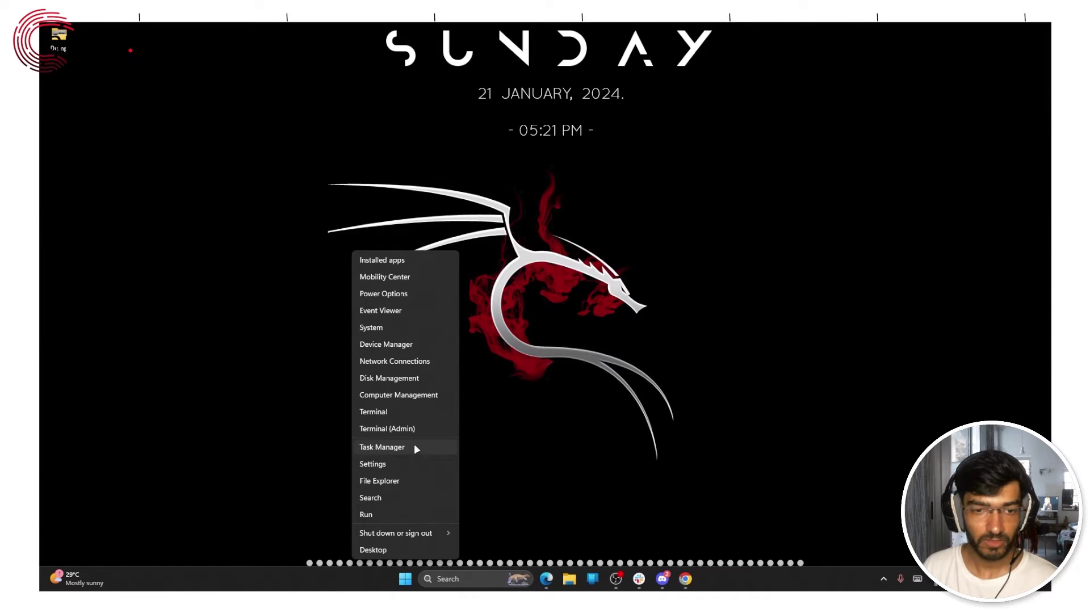
left_click(415, 447)
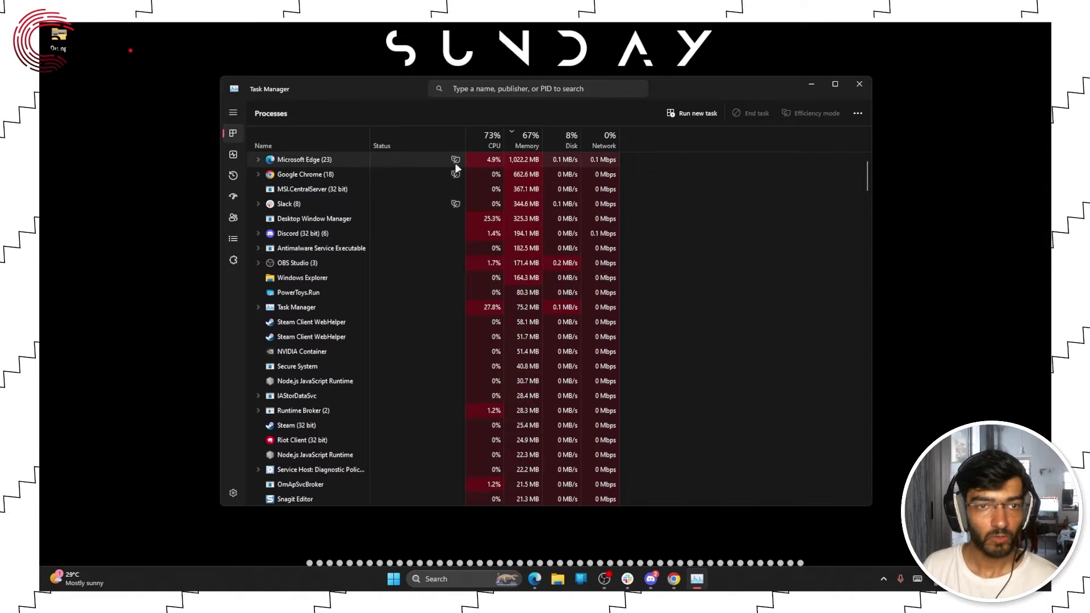
left_click(259, 175)
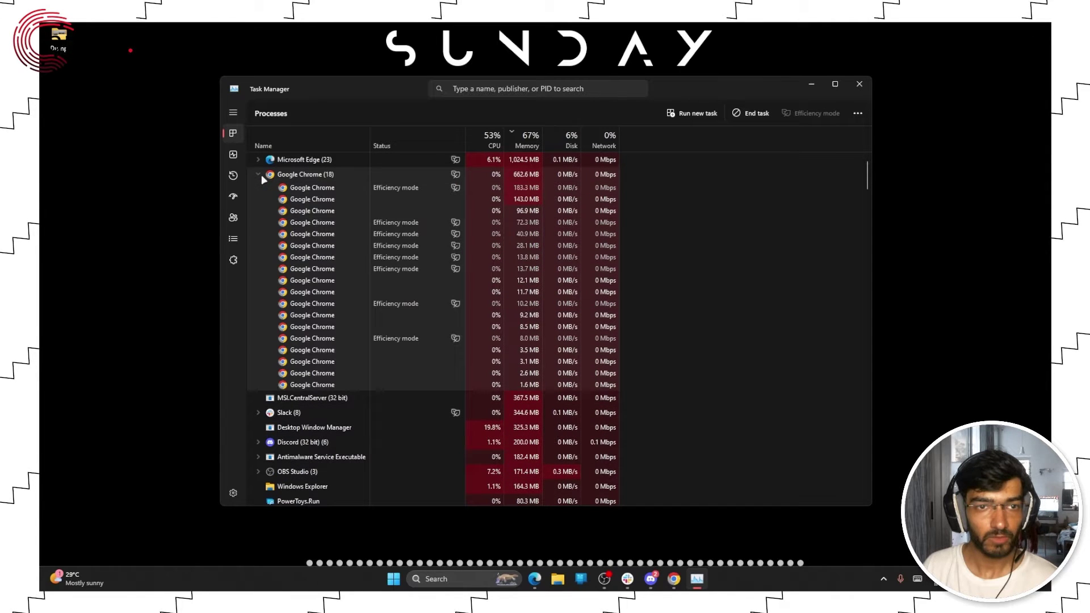
left_click(272, 175)
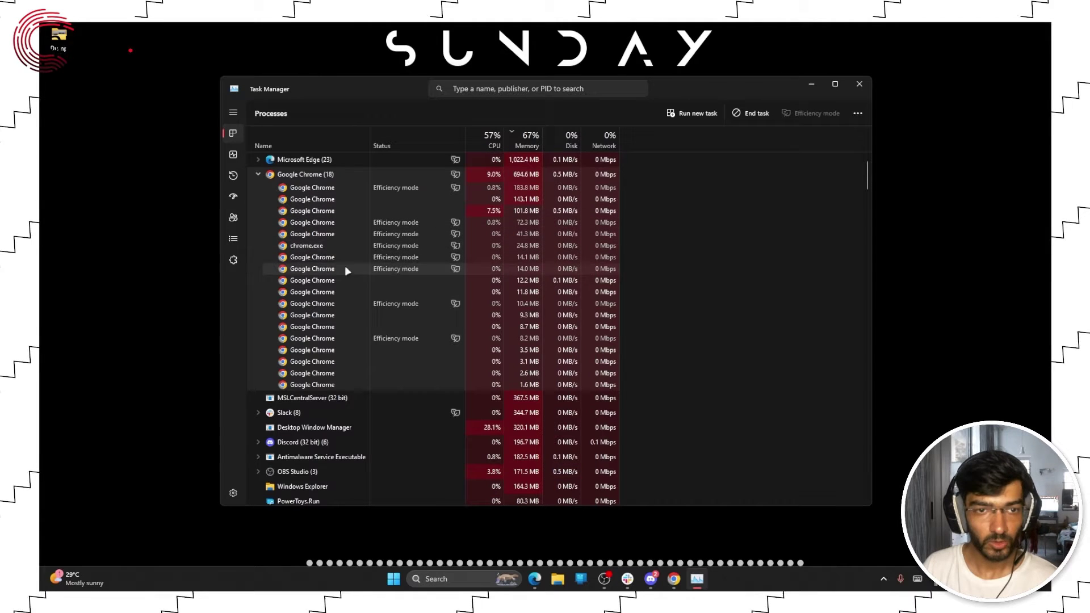
left_click(414, 188)
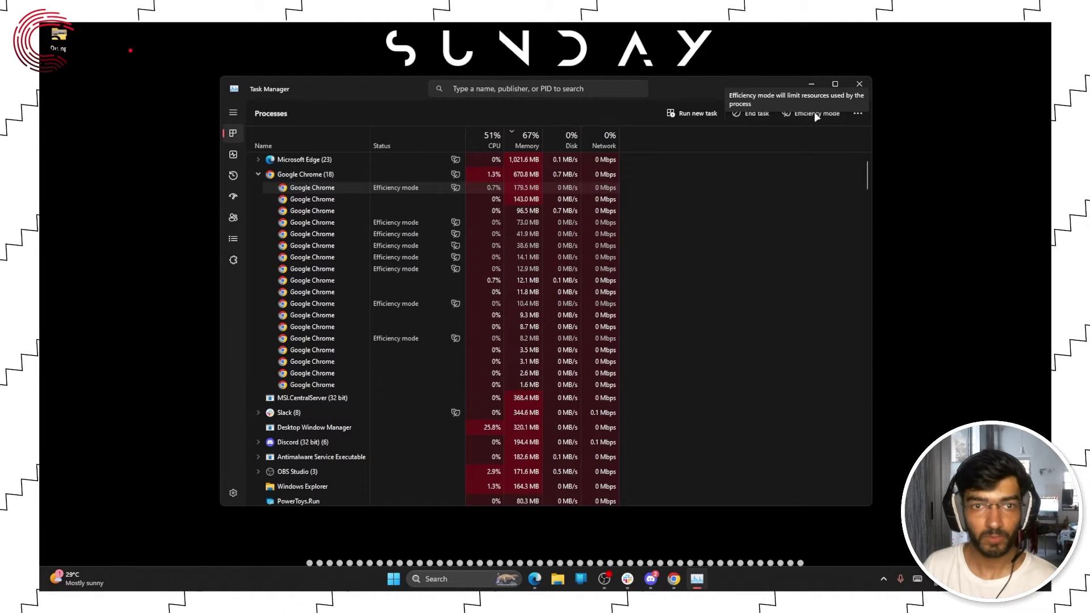
right_click(397, 188)
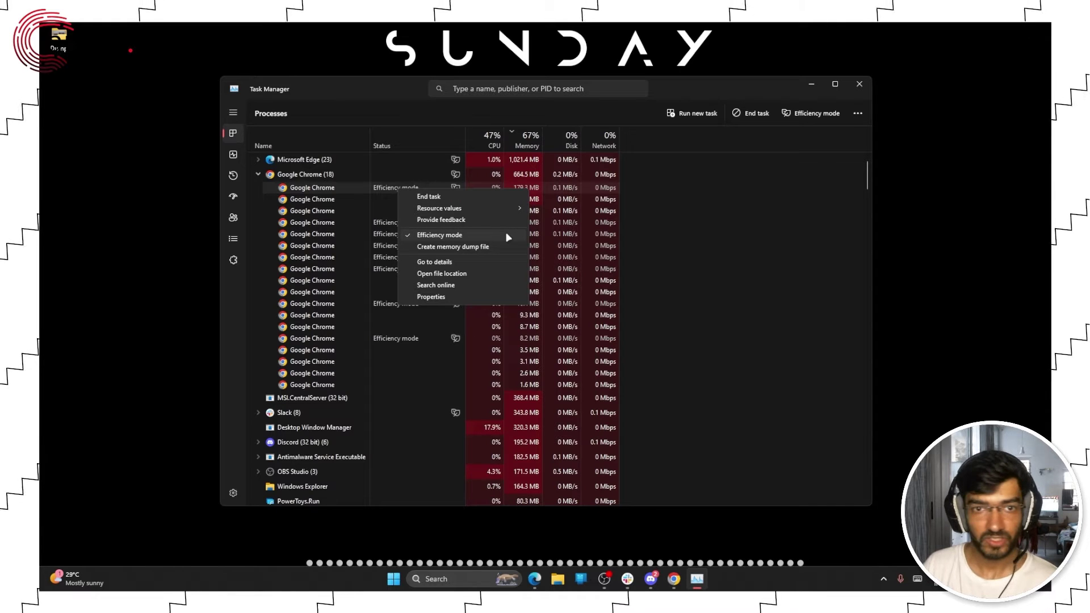
left_click(727, 226)
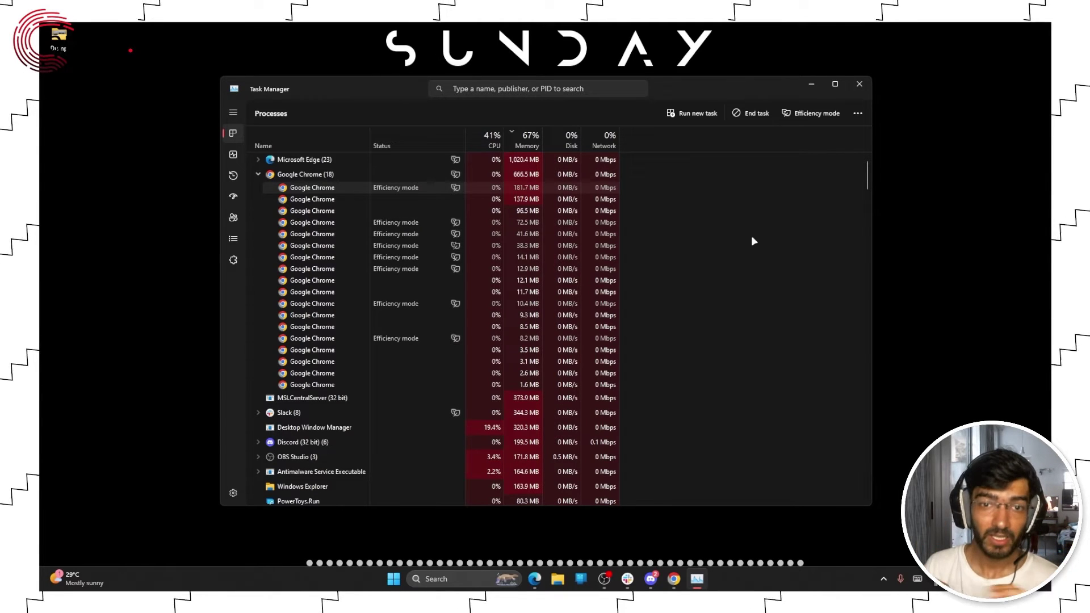
Close Task Manager and view the Performance page in Chrome's settings.
left_click(860, 85)
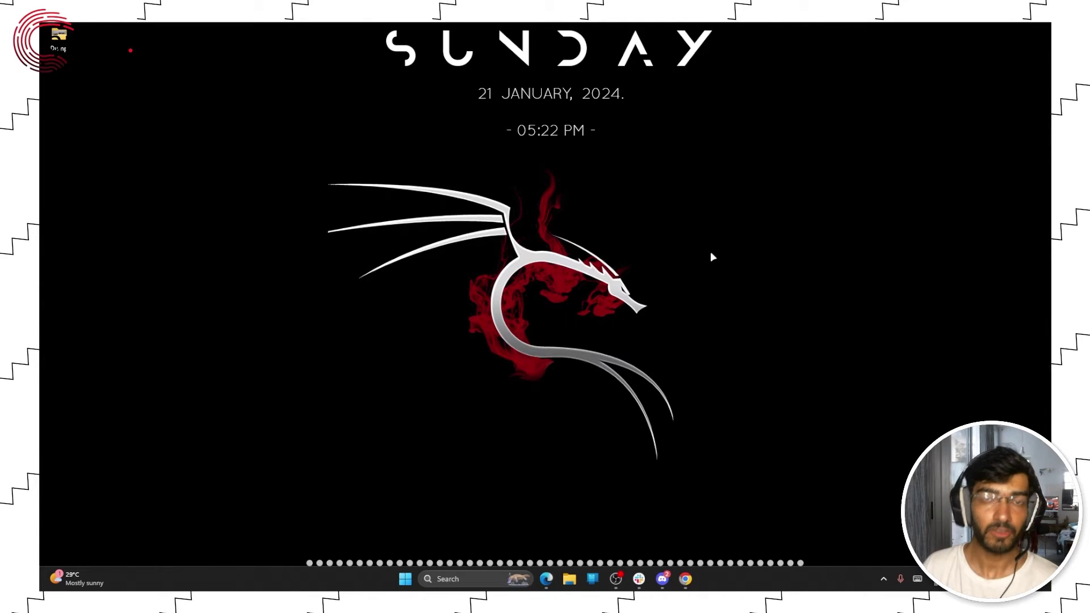
left_click(686, 578)
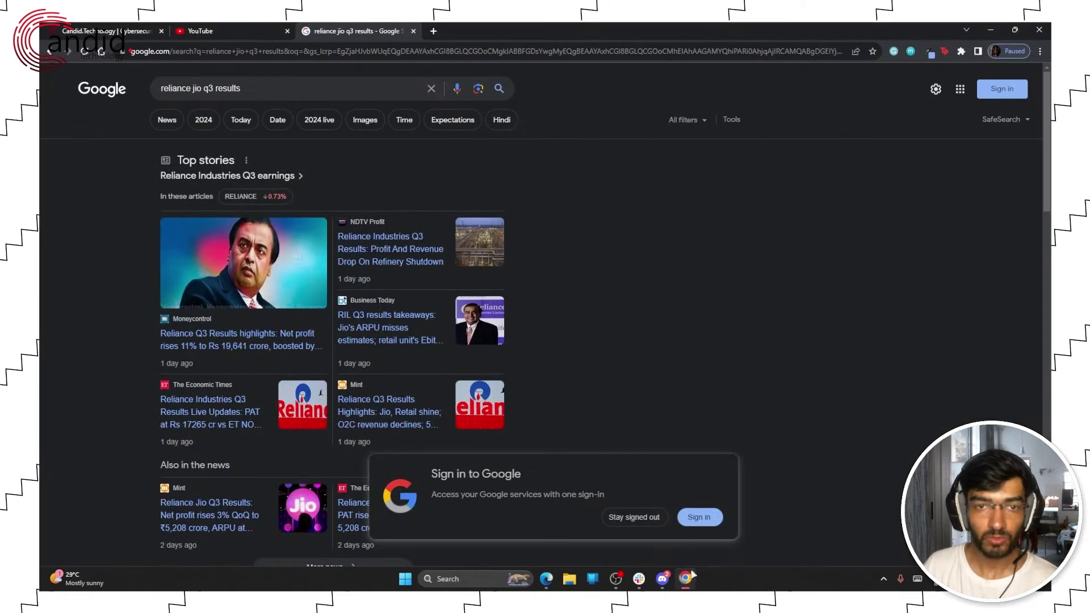
left_click(1040, 51)
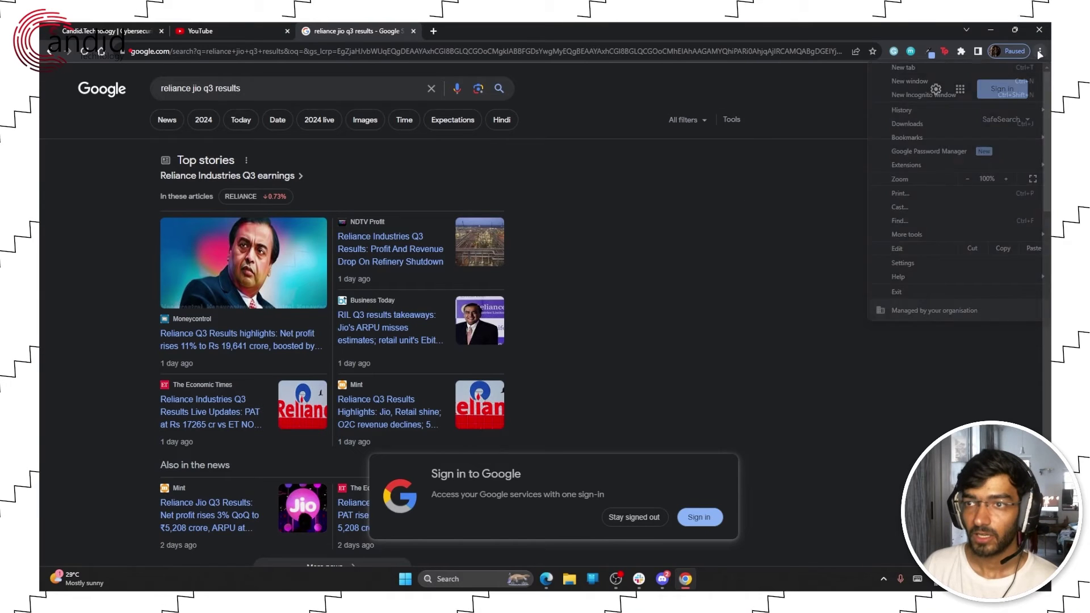
left_click(937, 263)
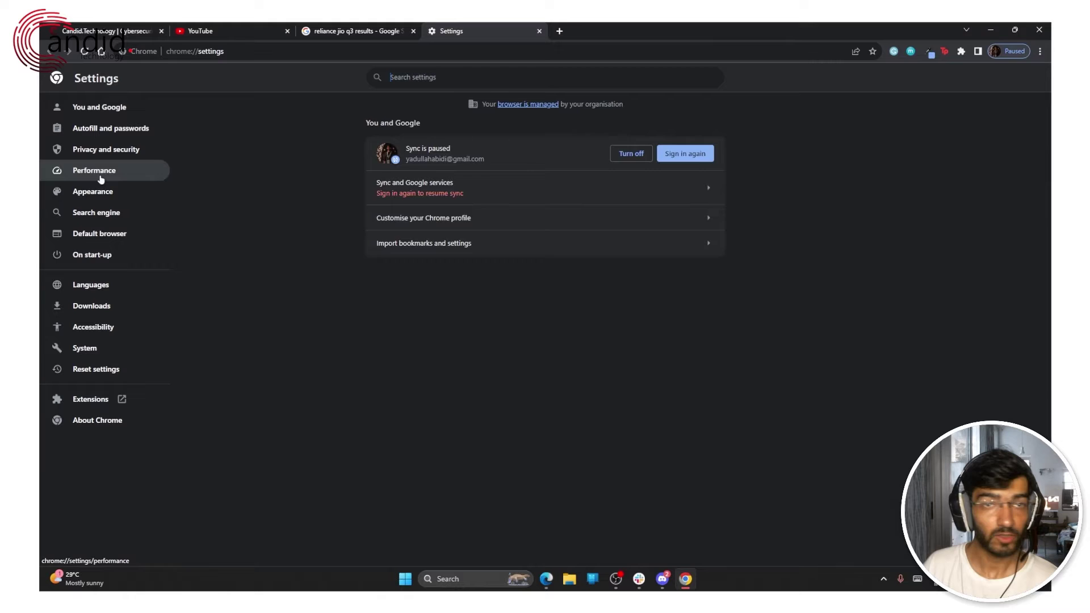
left_click(111, 178)
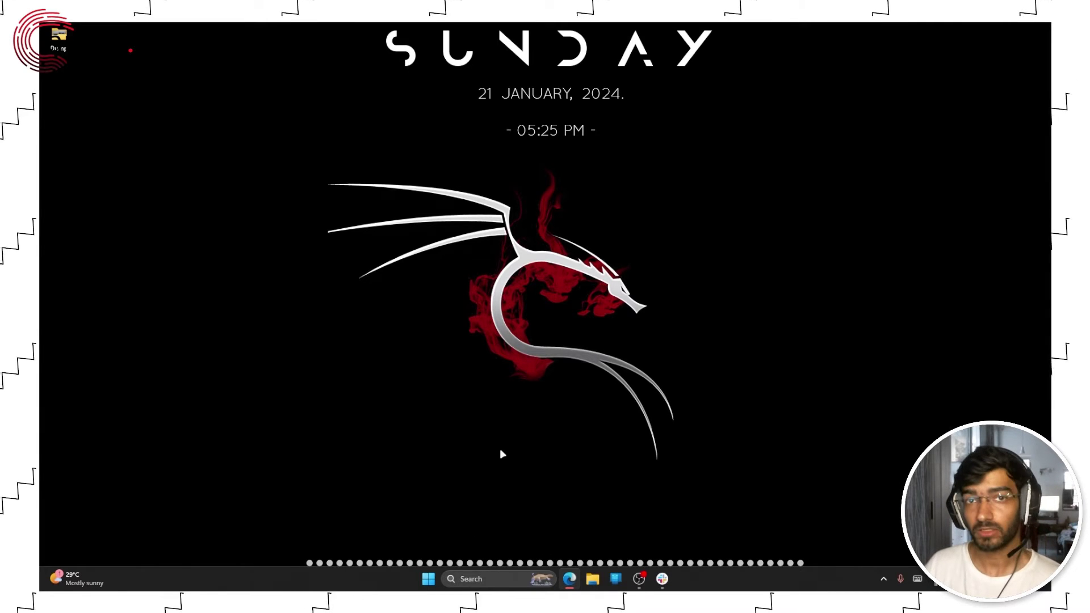
Search 'chrome' in Start and open the Google Chrome shortcut's file location.
left_click(428, 578)
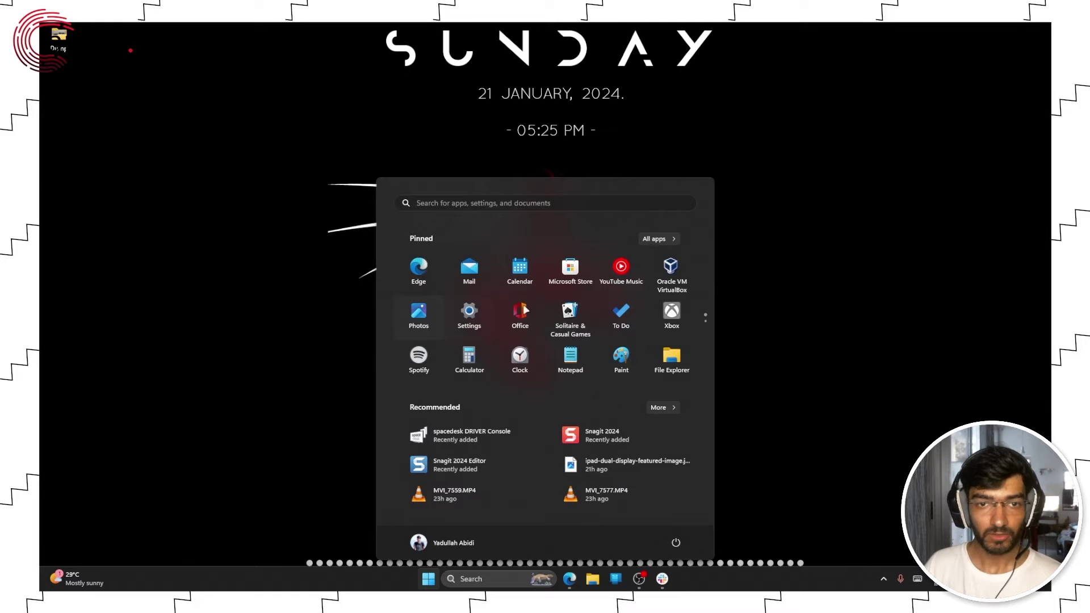
type("chrome")
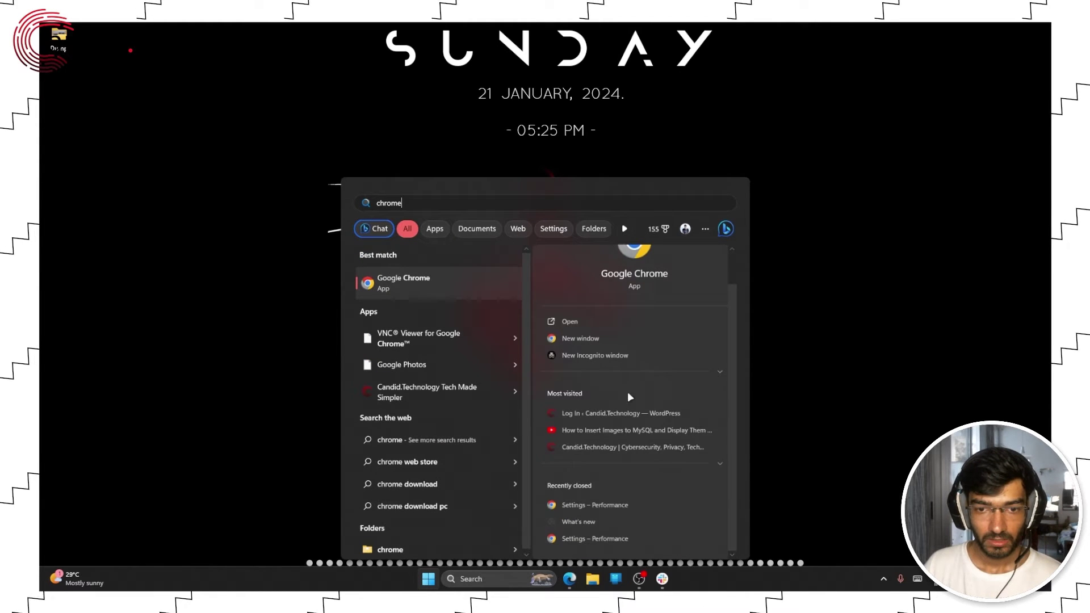
right_click(441, 278)
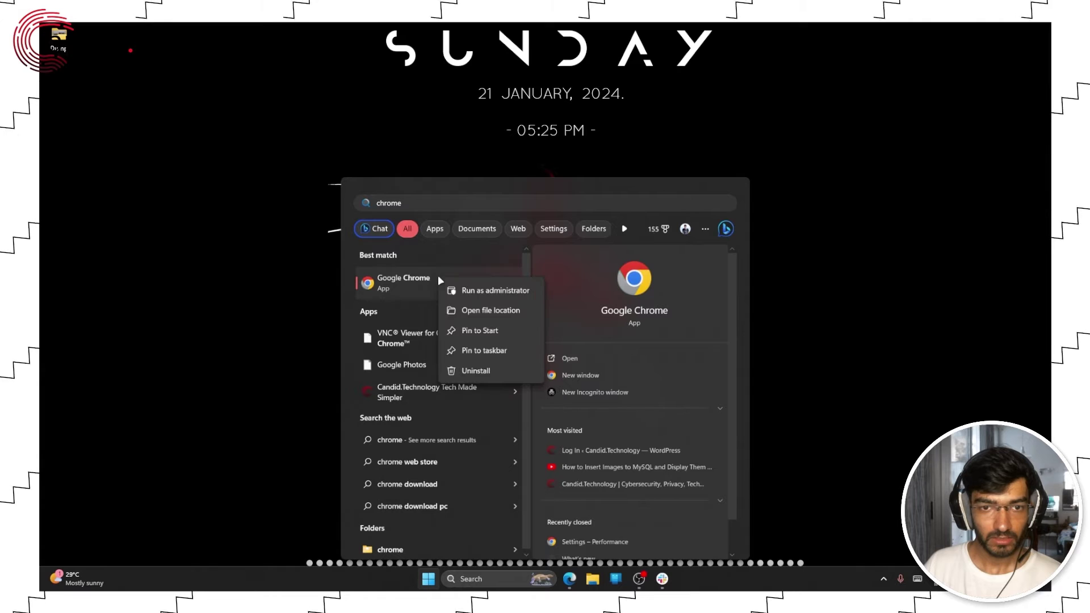
left_click(527, 310)
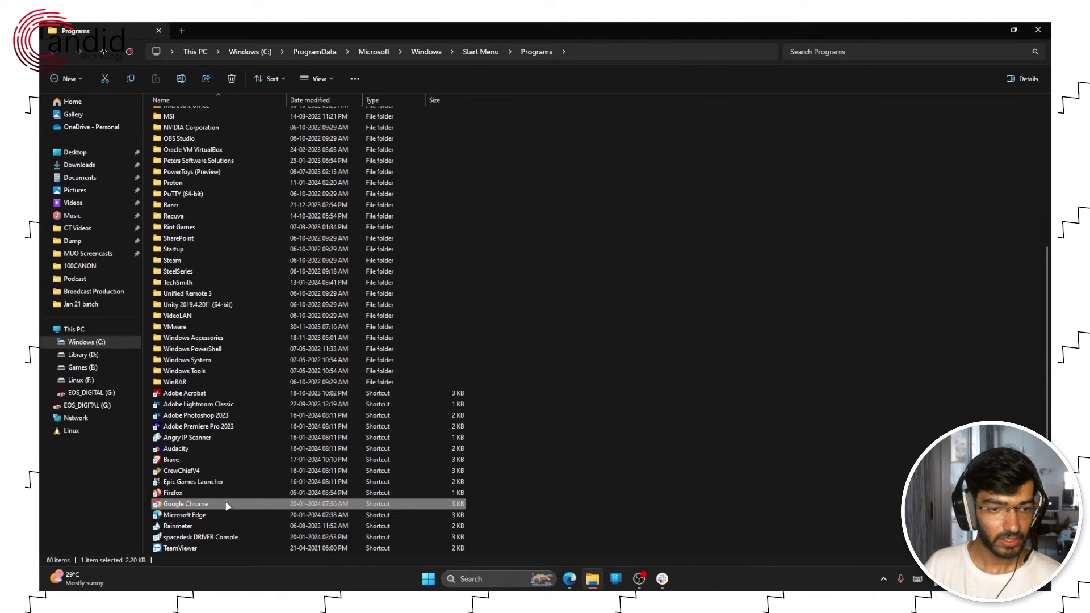
Open the Google Chrome shortcut's Properties and place the cursor in the Target field.
right_click(227, 506)
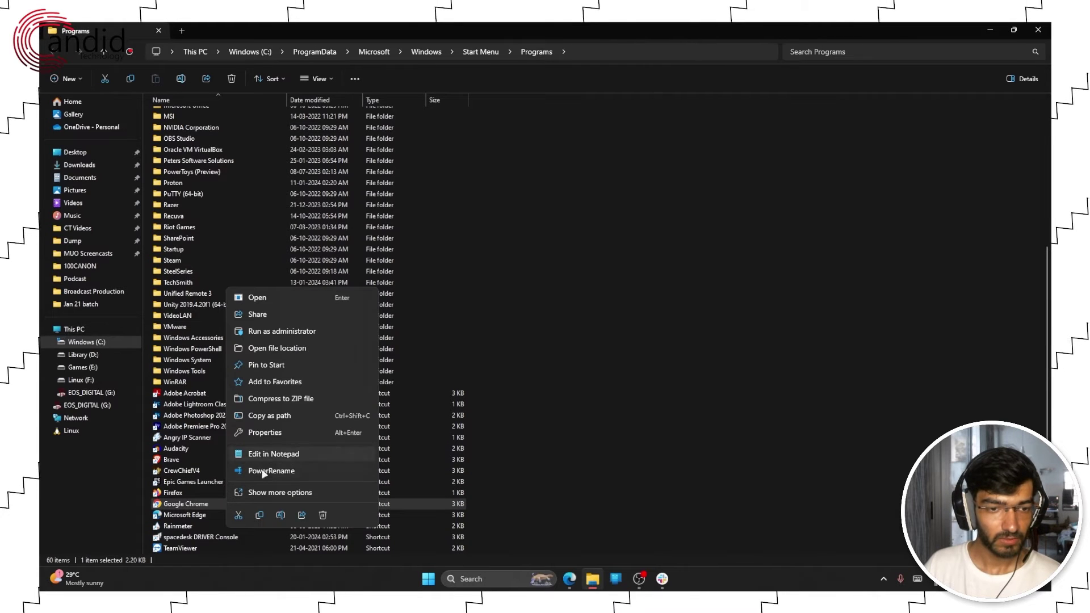
left_click(280, 437)
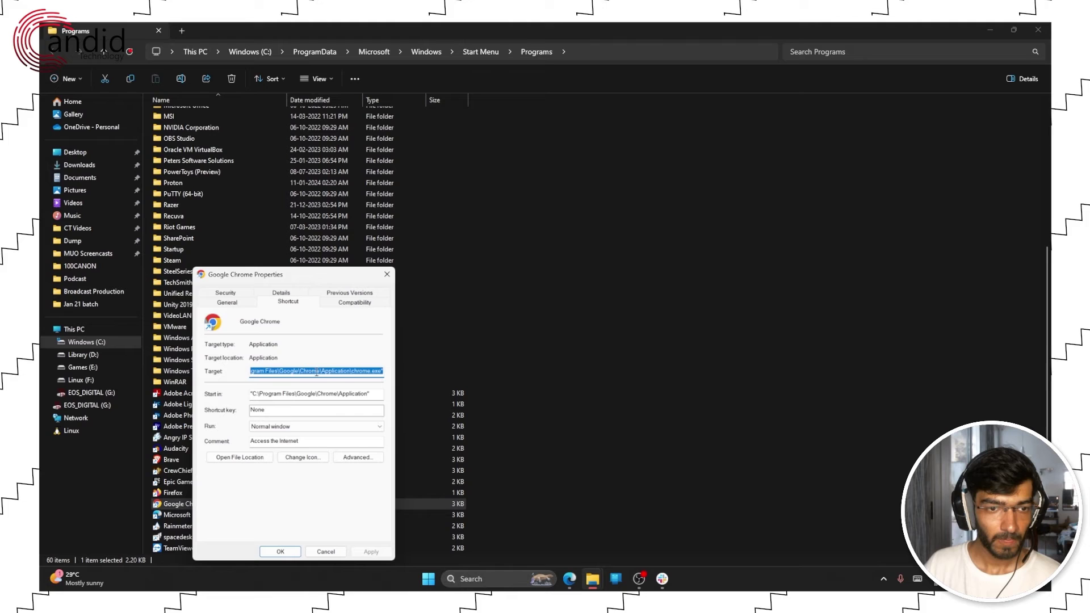
left_click(291, 372)
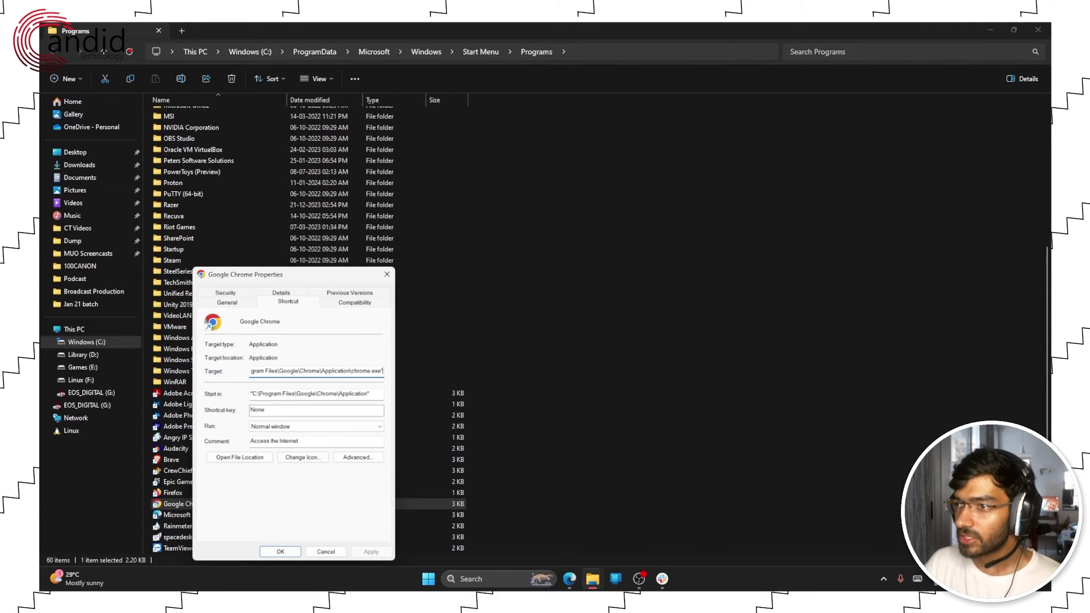
Append --disable-features=UseEcoQoSForBackgroundProcess after chrome.exe in Target, correcting it to a double dash.
key("super+1")
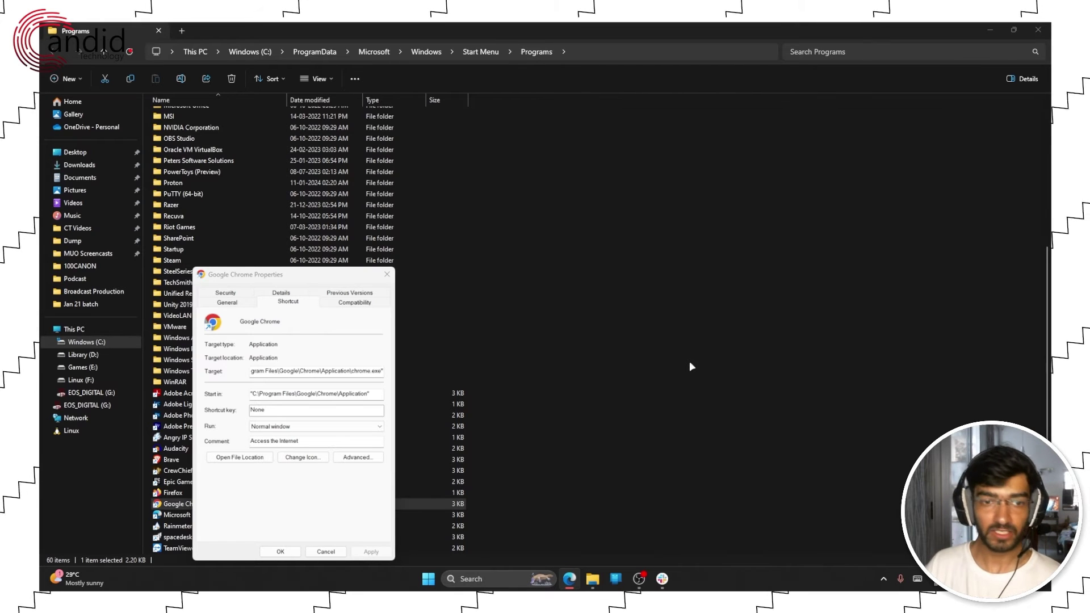
left_click(382, 379)
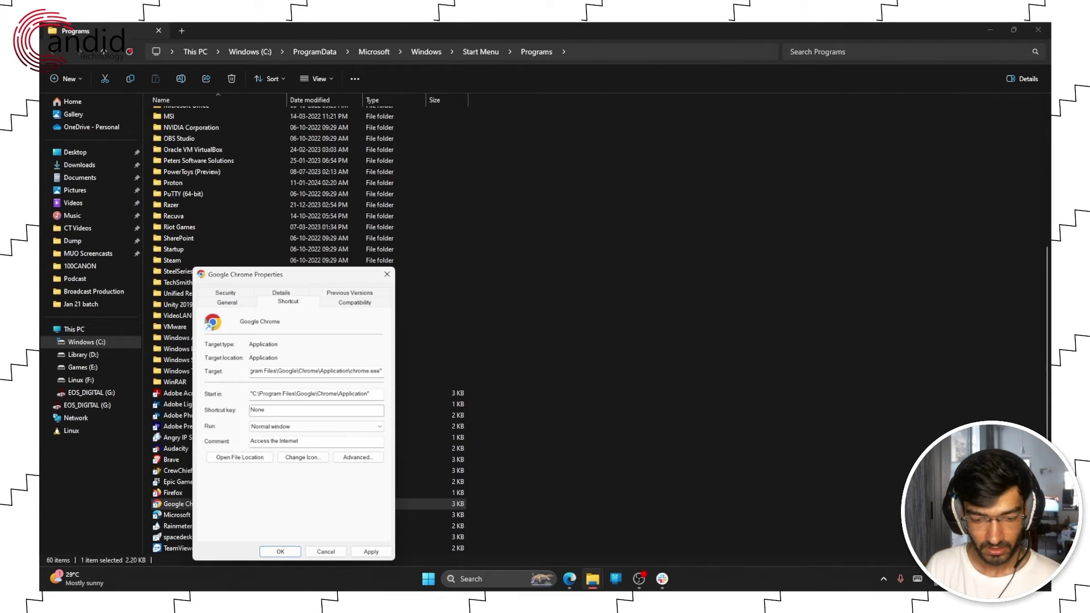
type("--disable-features=UseEcoQoSForBackgroundProcess")
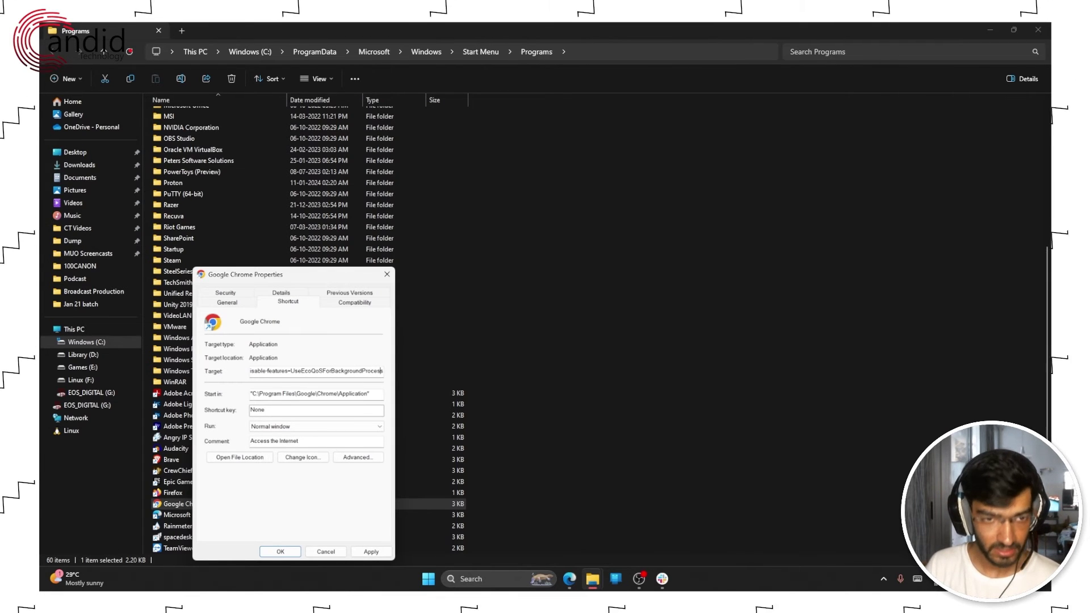
key("Left")
key("Left")
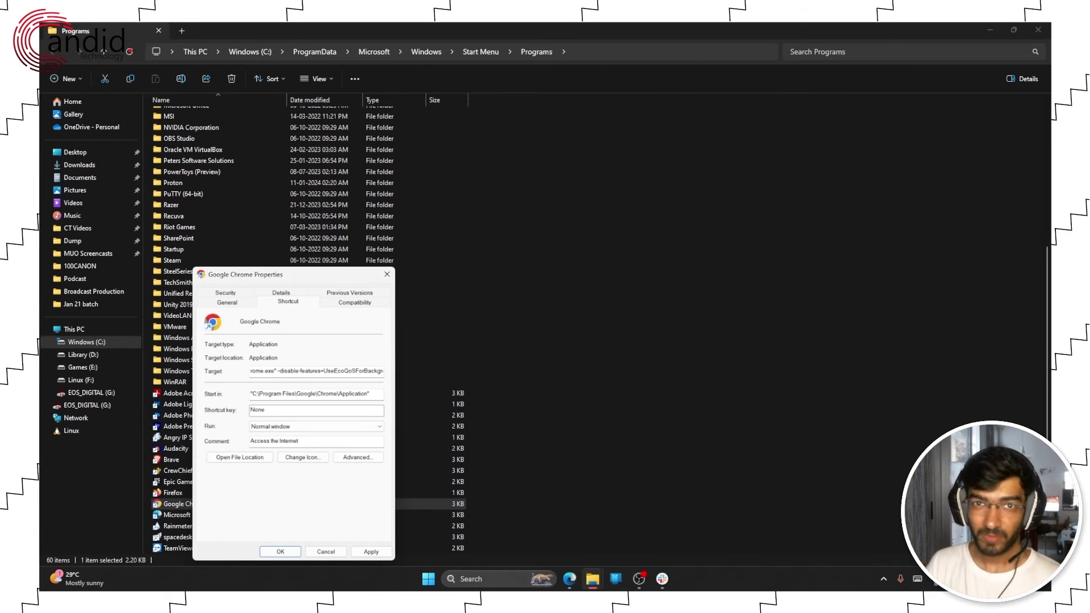
type("-")
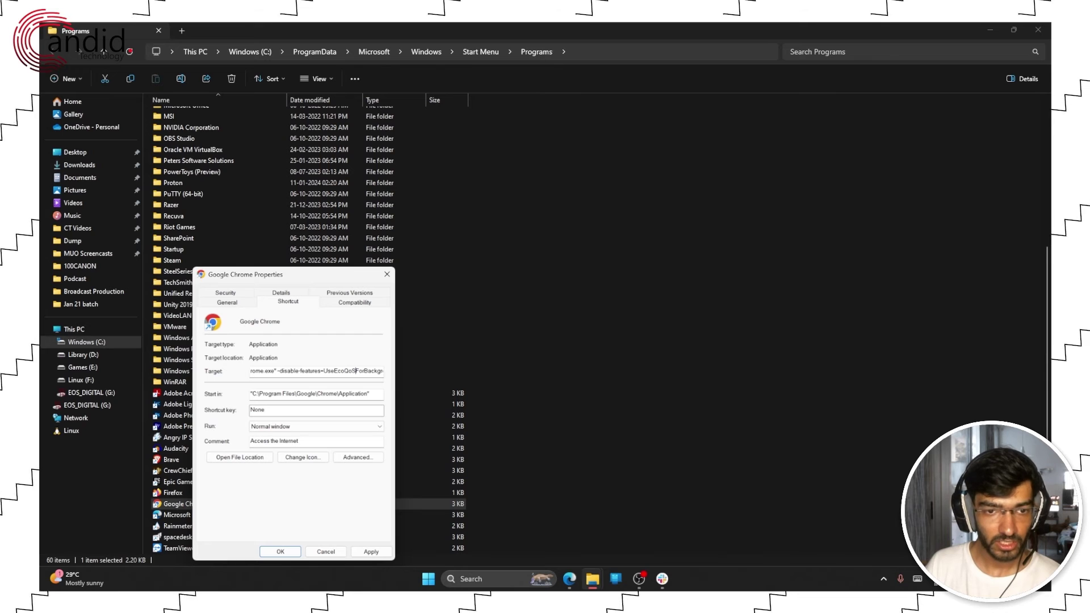
key("Right")
key("Right")
key("Right")
key("Right")
key("Right")
key("Right")
key("Right")
key("Right")
key("Right")
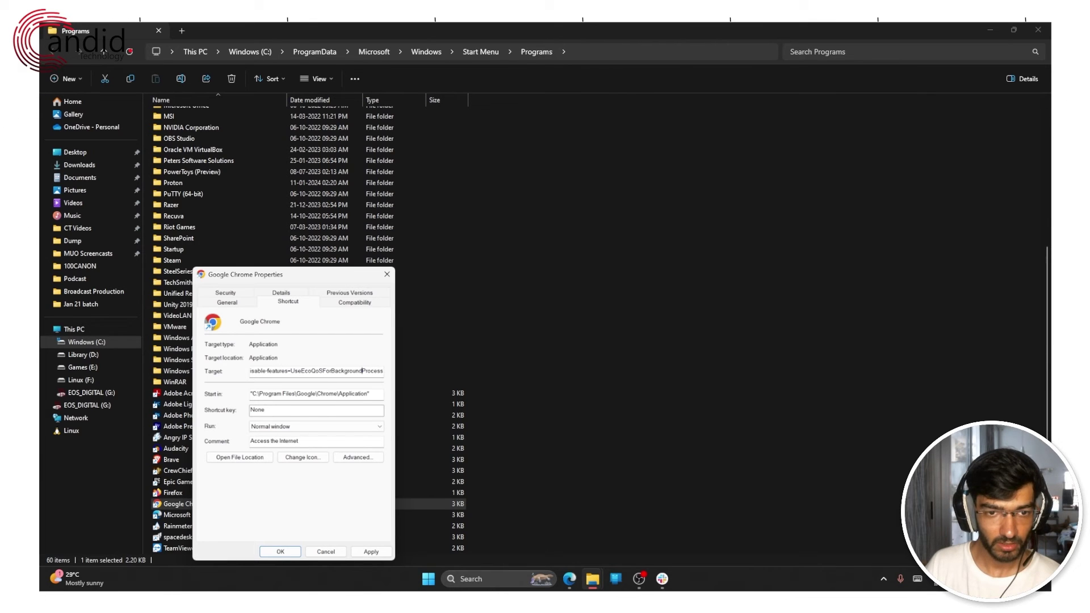